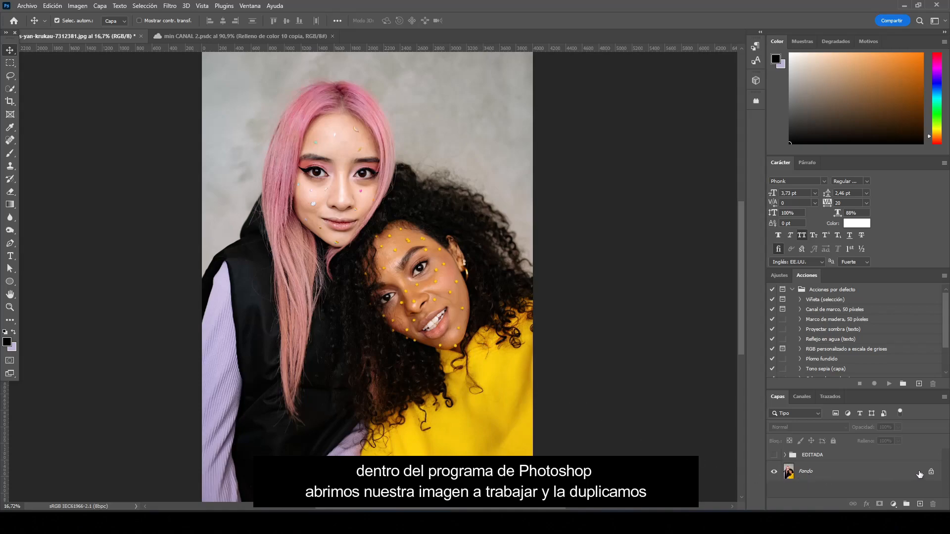
Duplicate the Fondo layer and give the copy a violet colour label.
drag(919, 474, 919, 504)
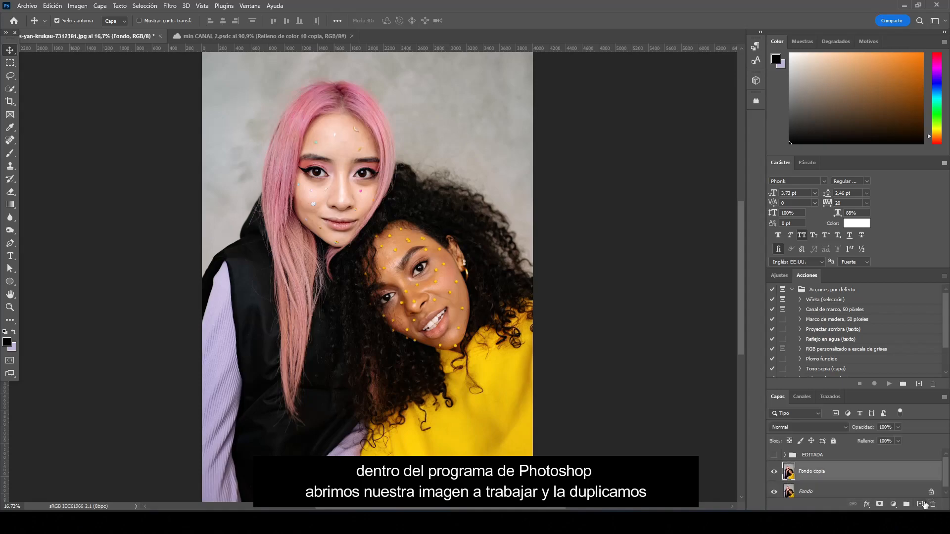
right_click(836, 475)
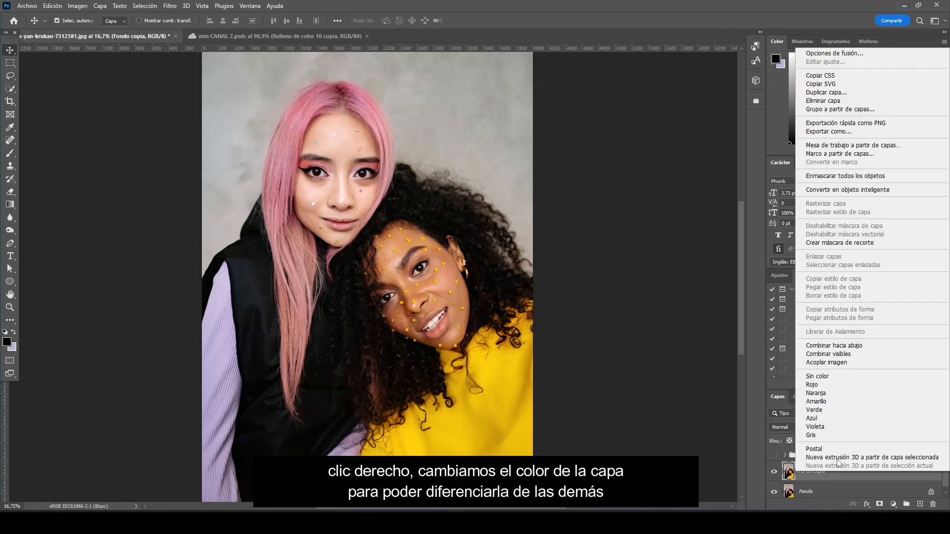
click(836, 429)
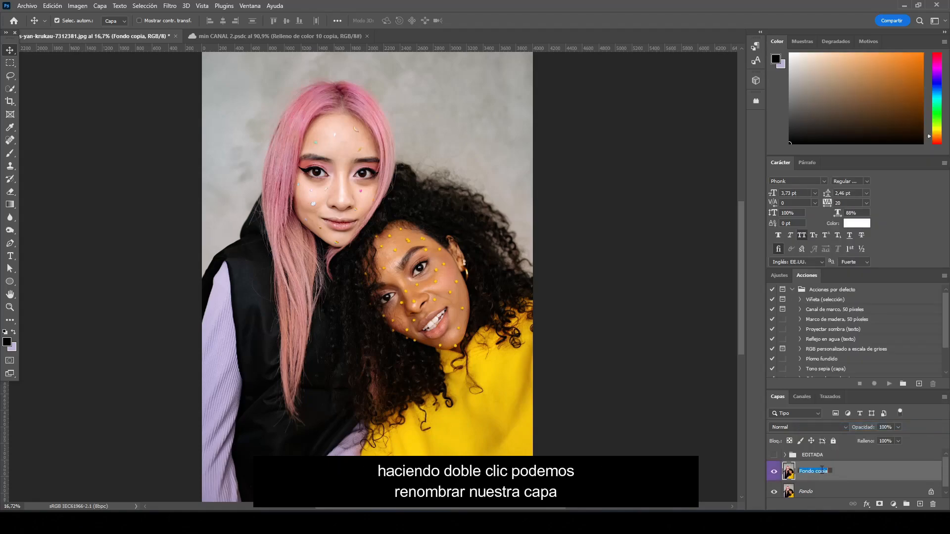
Rename the duplicated layer as MODELO.
text(MODELO)
key(Return)
click(587, 361)
Select the yellow sweater on the MODELO layer with the Quick Selection tool, including the collar area below the chin.
scroll(495, 366, up, 4)
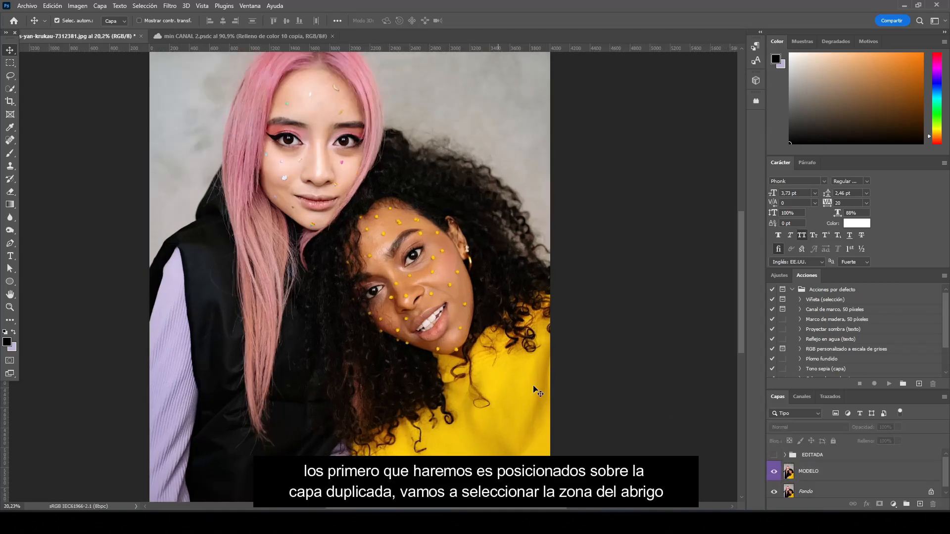
scroll(514, 381, down, 4)
scroll(489, 376, up, 2)
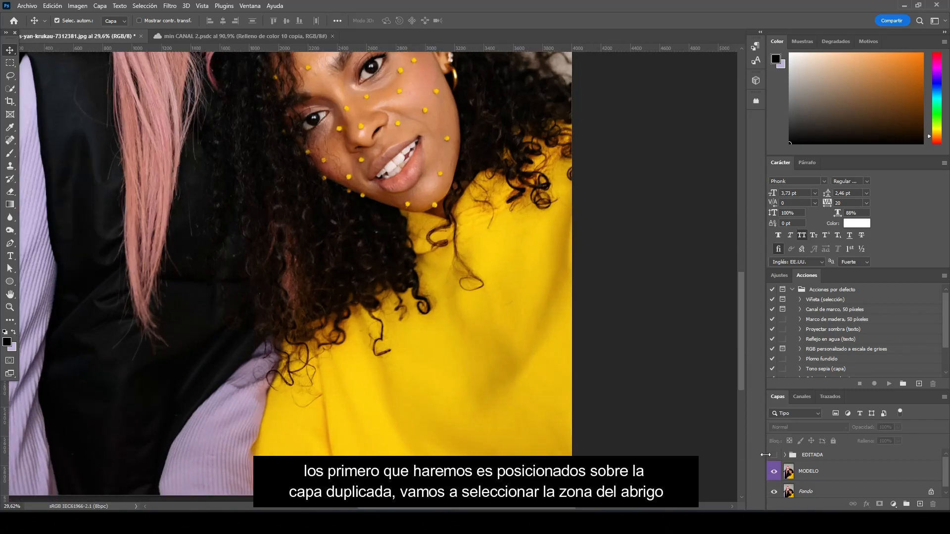
click(806, 473)
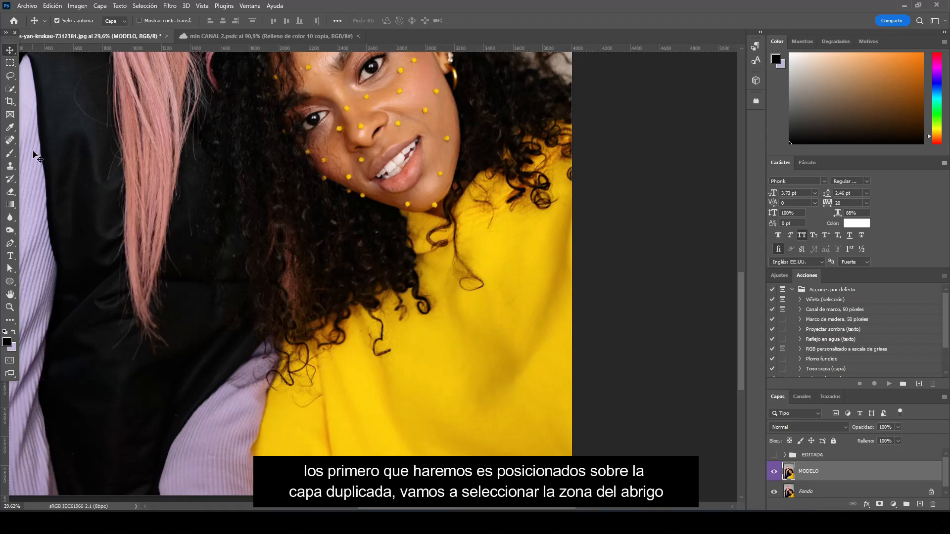
click(11, 91)
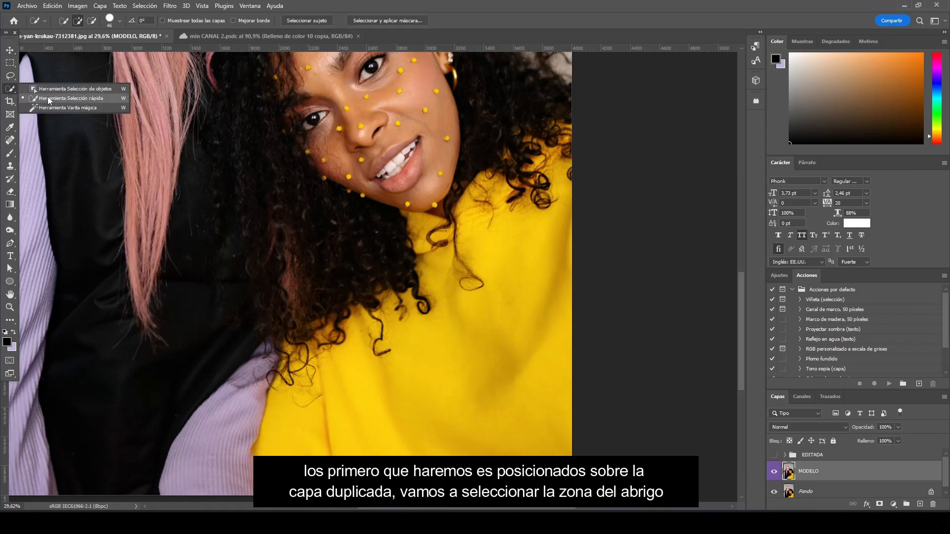
click(56, 97)
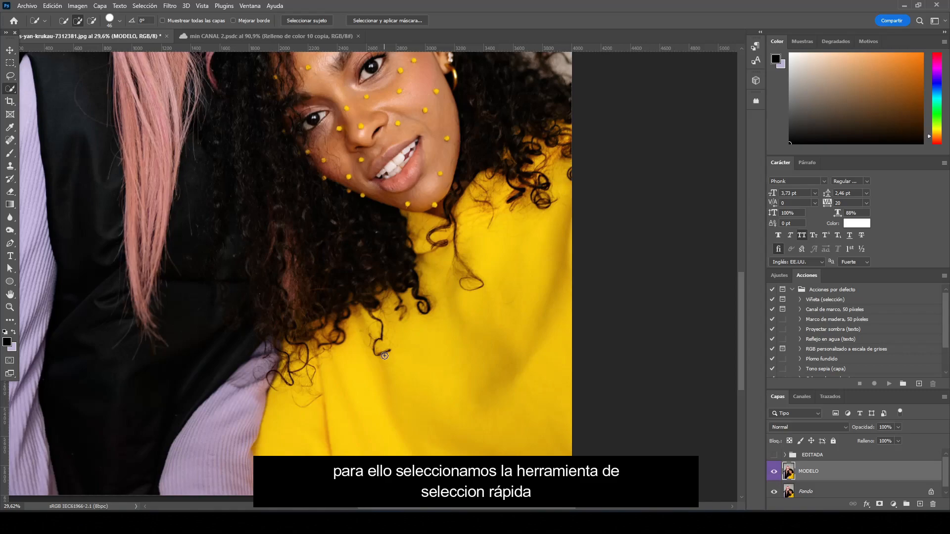
scroll(261, 441, down, 1)
mouse_move(267, 391)
mouse_down()
mouse_move(375, 301)
mouse_move(520, 209)
mouse_move(565, 150)
mouse_move(566, 116)
mouse_move(512, 166)
mouse_move(507, 159)
mouse_up()
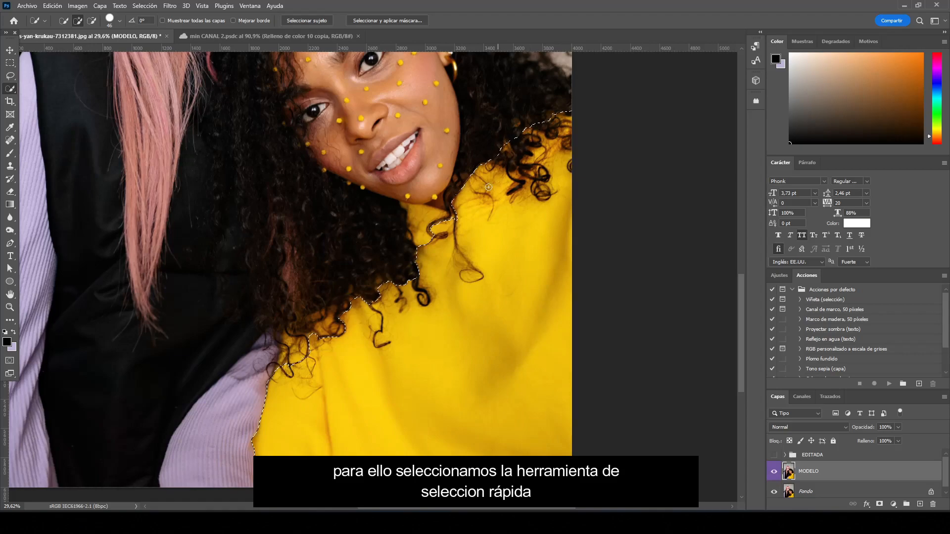
mouse_move(453, 223)
mouse_down()
mouse_move(398, 198)
mouse_move(401, 212)
mouse_up()
Refine the sweater selection along the lower edge of the curly hair.
scroll(407, 207, up, 3)
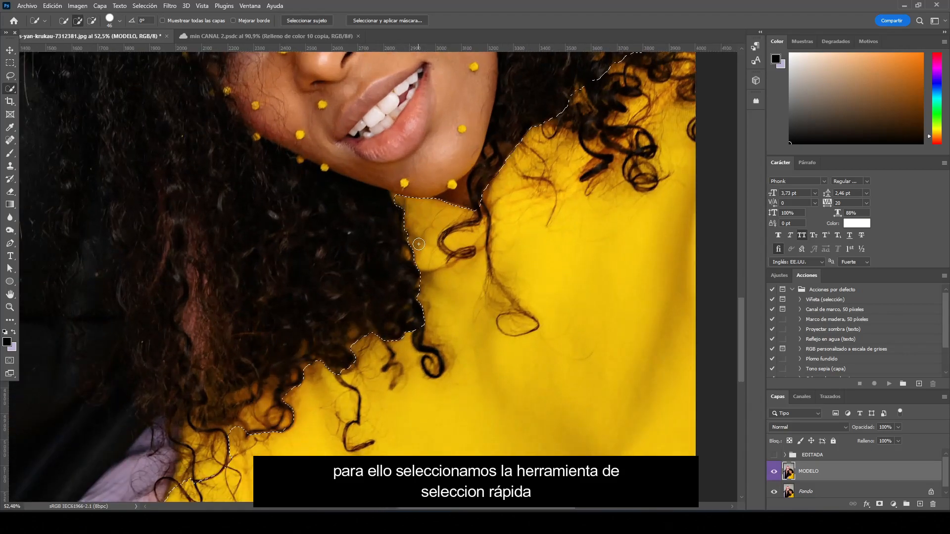
mouse_move(195, 489)
mouse_down()
mouse_move(214, 407)
mouse_move(408, 323)
mouse_move(368, 344)
mouse_up()
scroll(367, 343, down, 5)
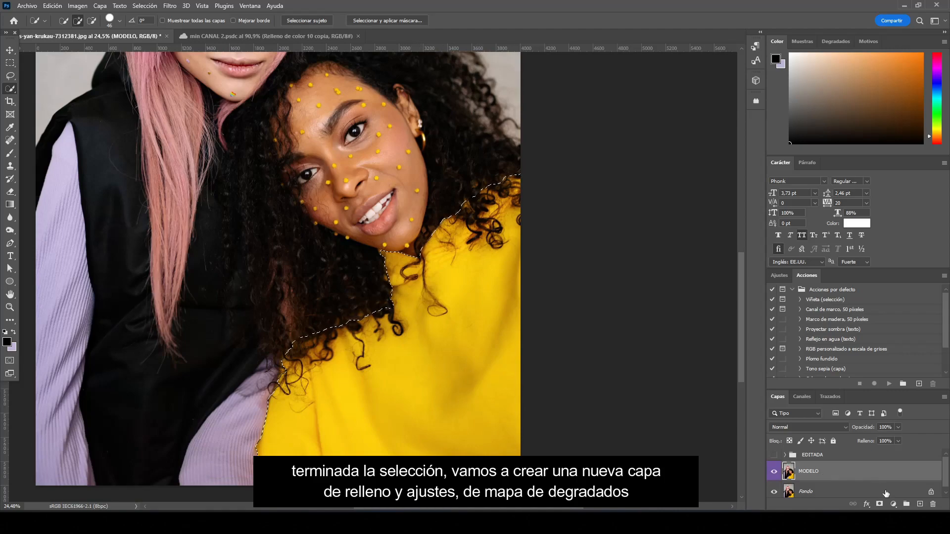
Add a gradient map adjustment layer over the sweater selection using the basic Negro, blanco preset.
click(894, 504)
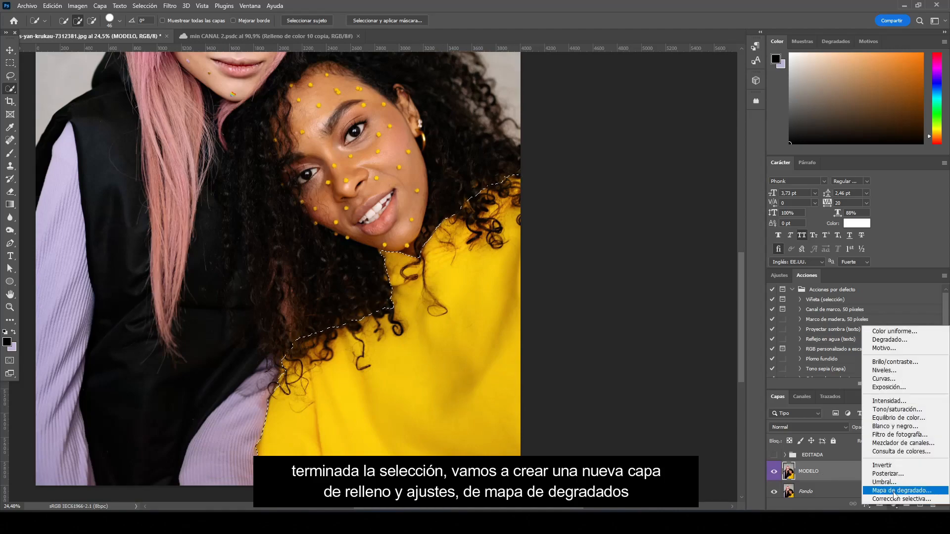
click(901, 491)
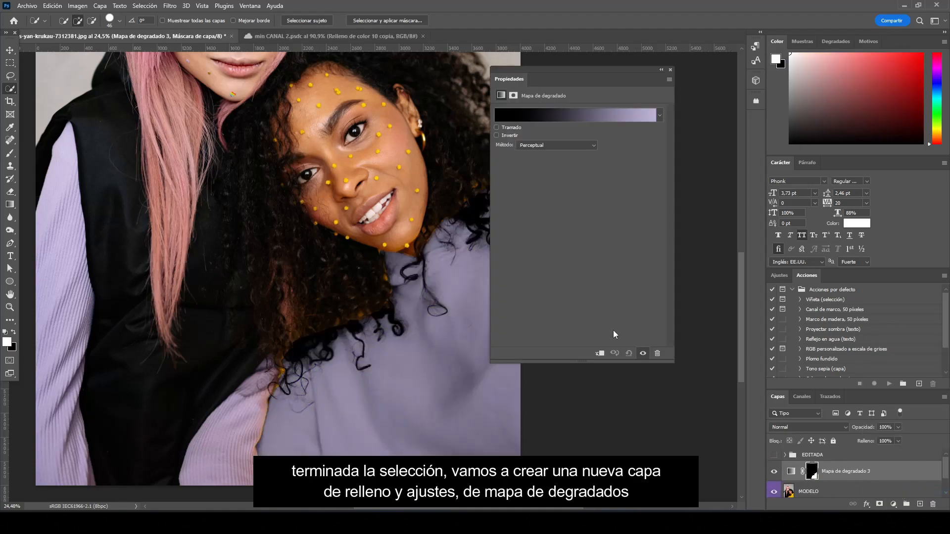
click(545, 117)
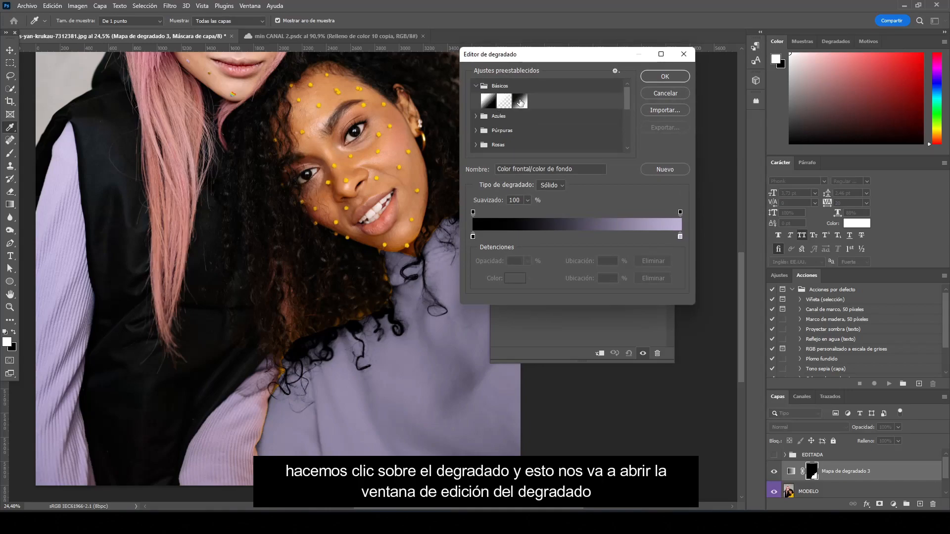
click(520, 102)
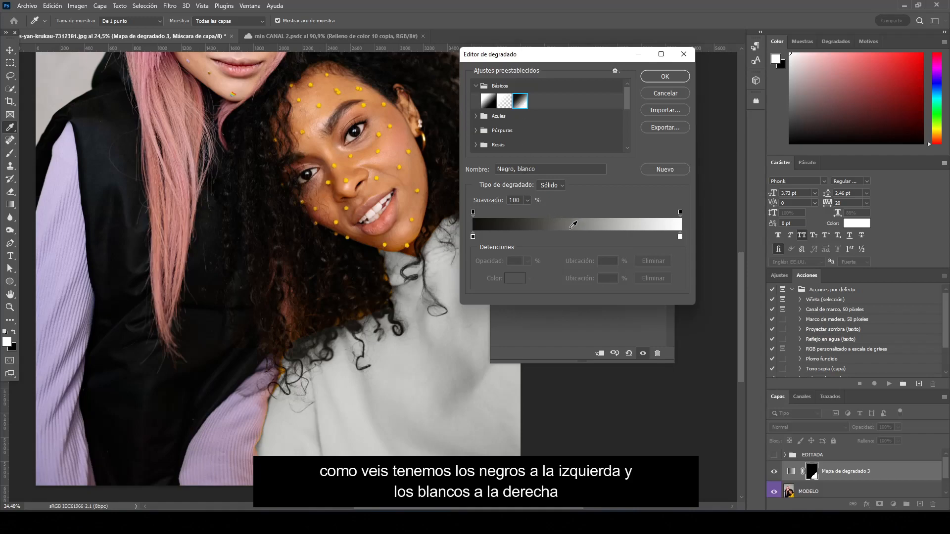
click(653, 78)
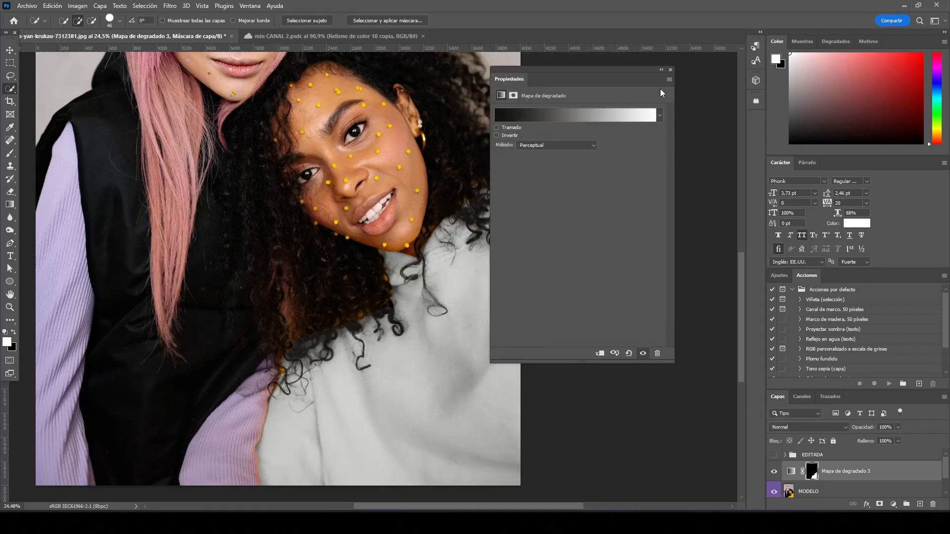
click(671, 70)
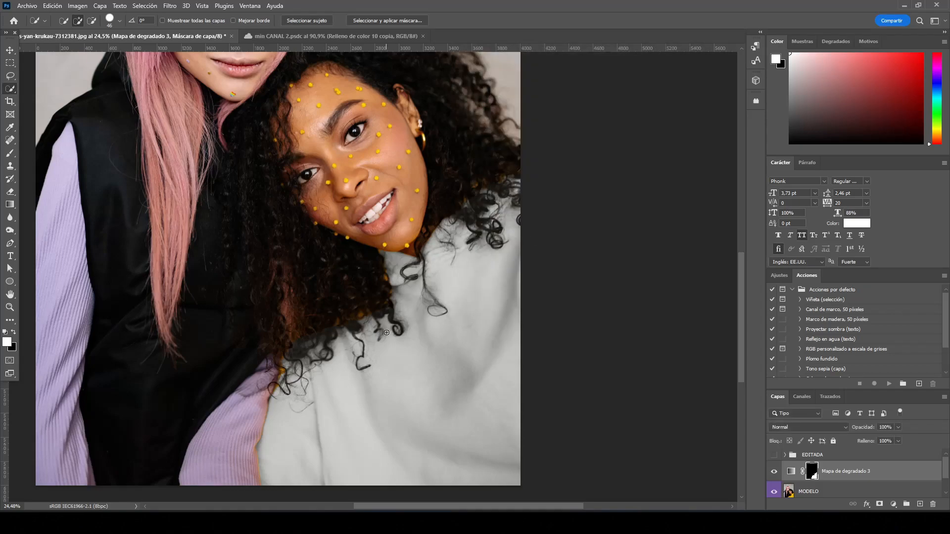
Recolour the gradient map's black stop at 0% with the lilac d0c5e7 sampled from the pink-haired model's sleeve.
scroll(379, 342, down, 4)
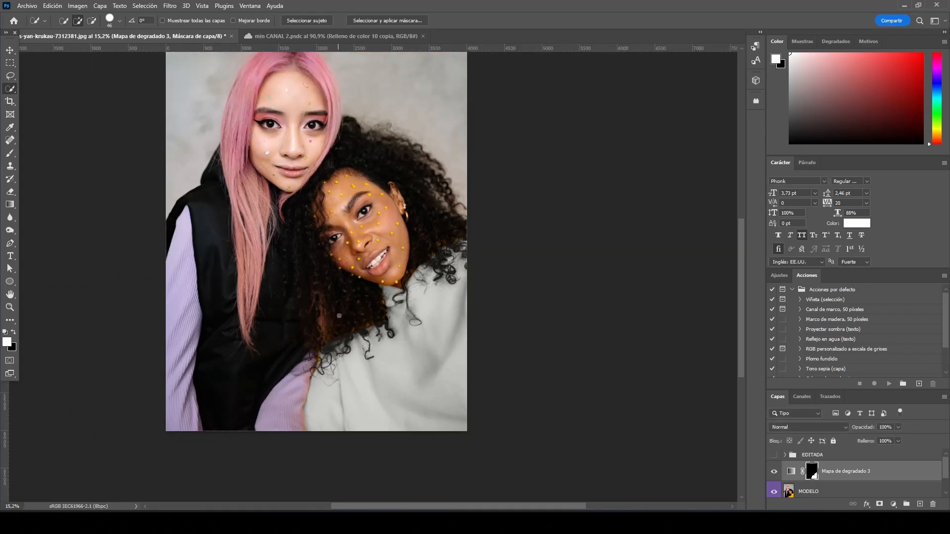
scroll(371, 353, up, 2)
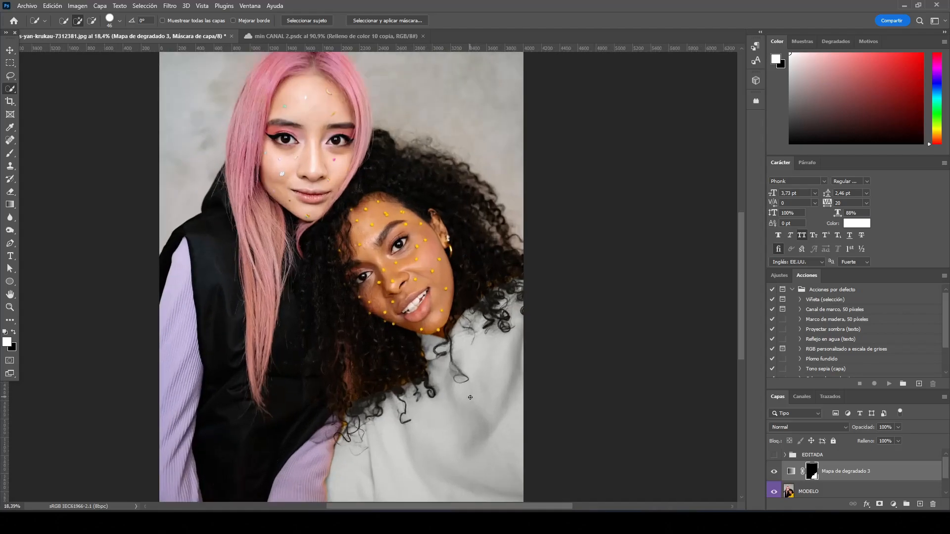
double_click(791, 471)
click(544, 115)
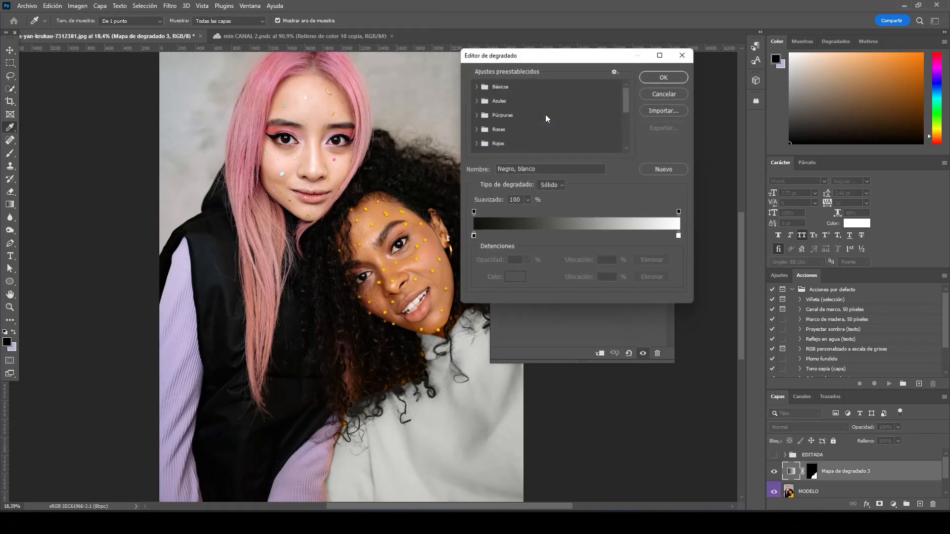
click(473, 237)
click(514, 279)
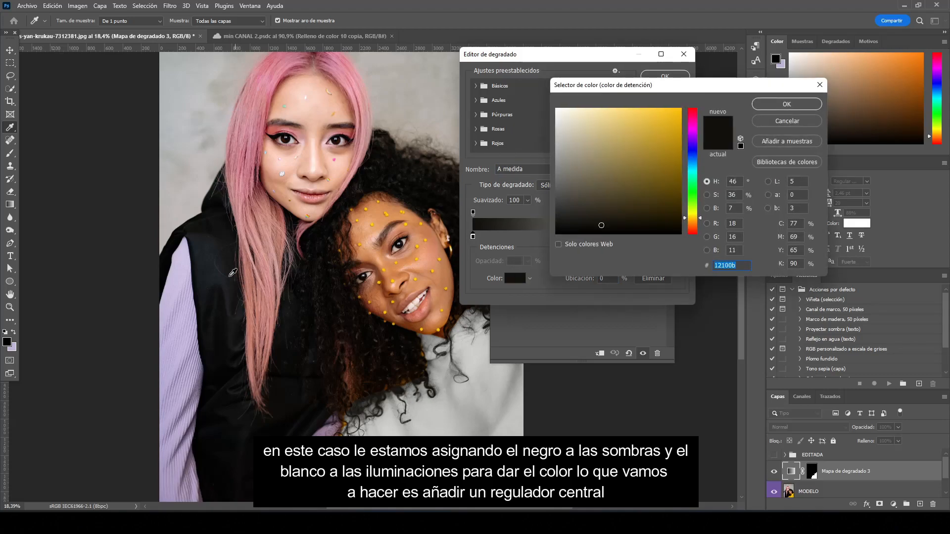
click(187, 255)
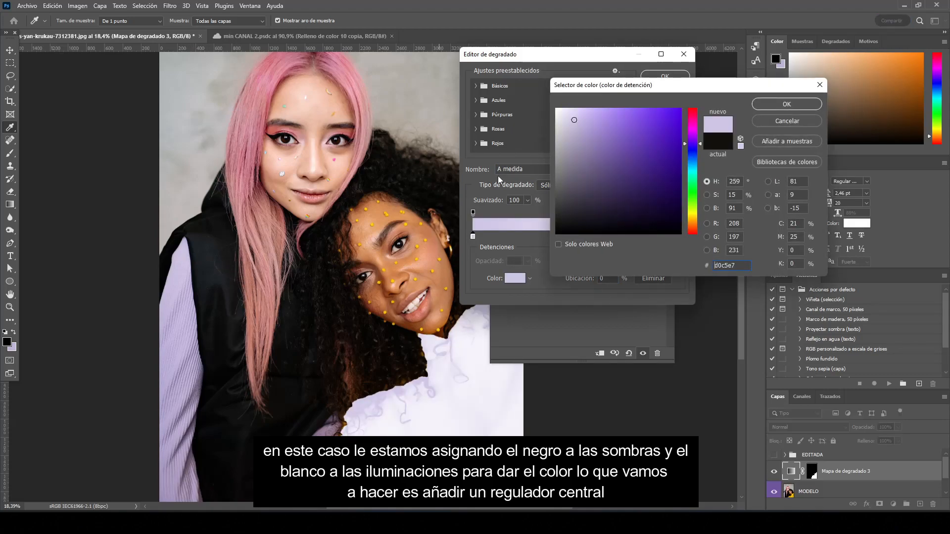
click(758, 108)
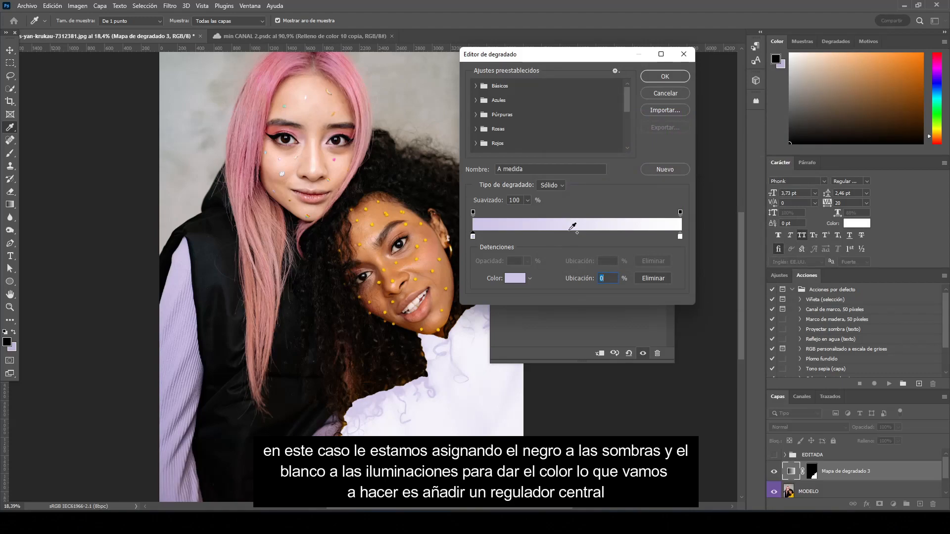
Add a middle colour stop at 45% to the gradient and give it the lilac d0c1e8 sampled from the sleeve.
click(572, 226)
click(566, 235)
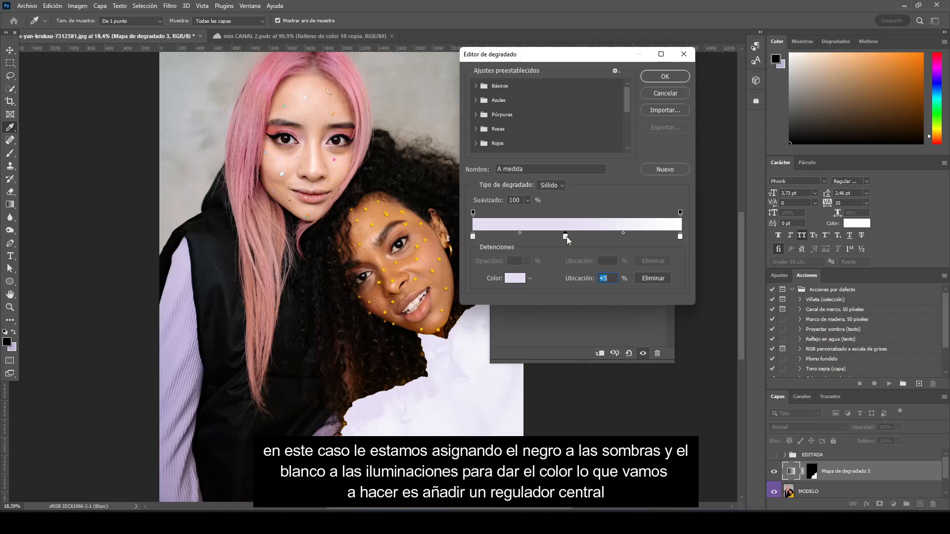
double_click(566, 236)
click(183, 319)
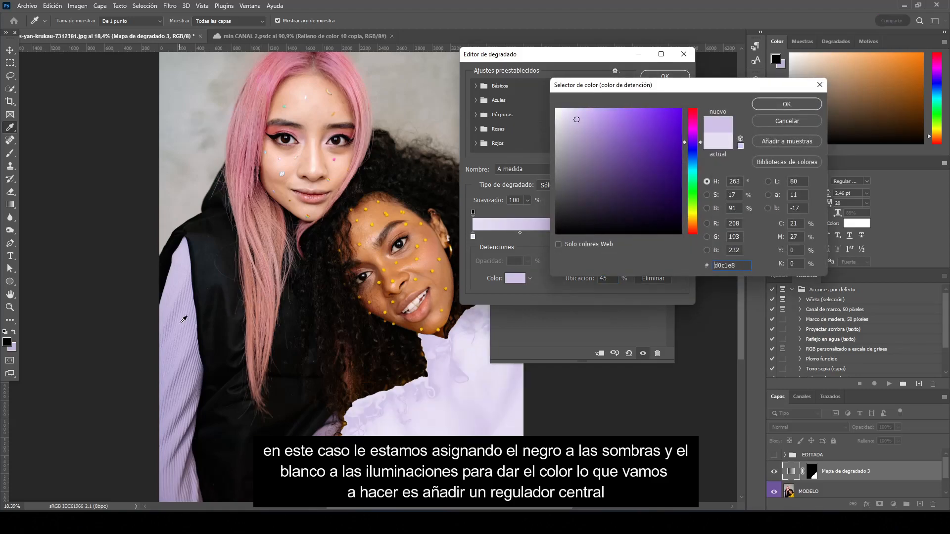
click(775, 109)
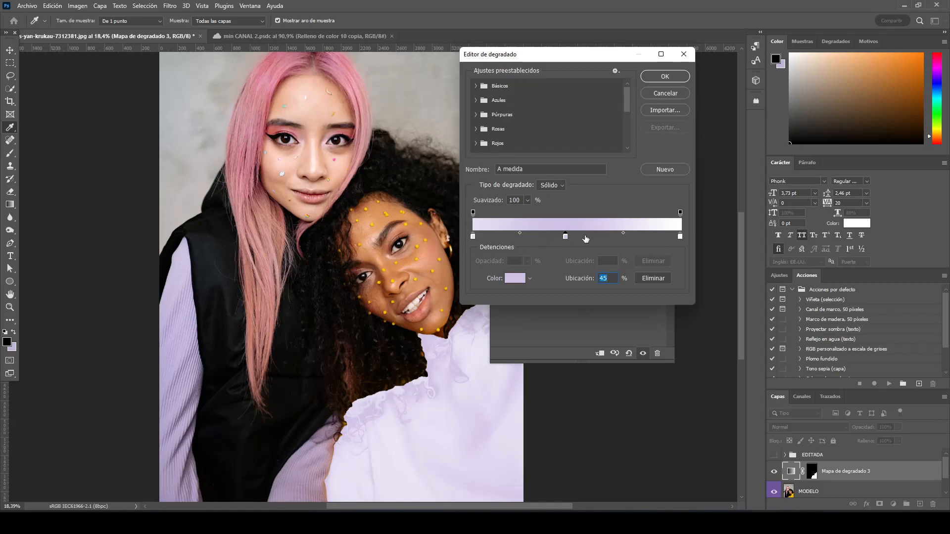
Recolour the gradient's white stop at 100% with the greyish purple 746a85 sampled from the shaded sleeve.
double_click(681, 237)
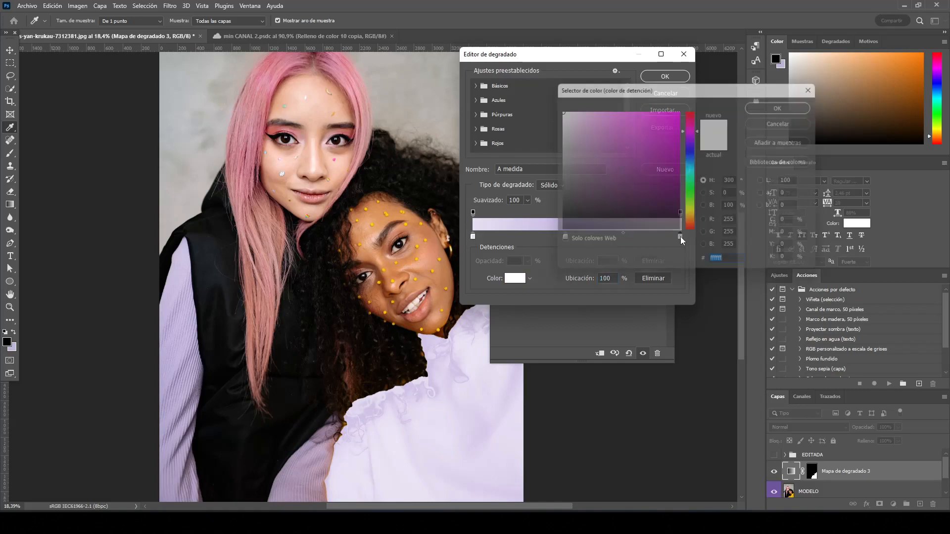
click(194, 398)
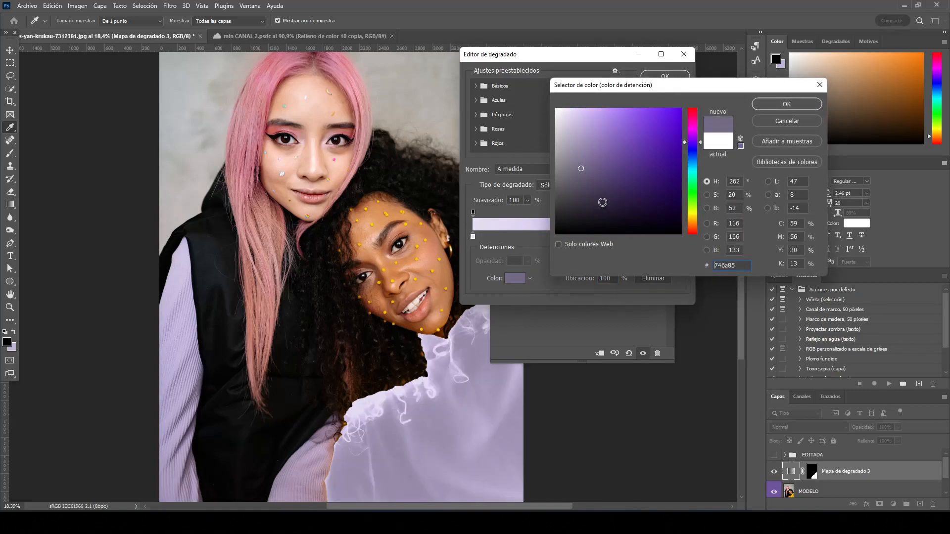
click(787, 104)
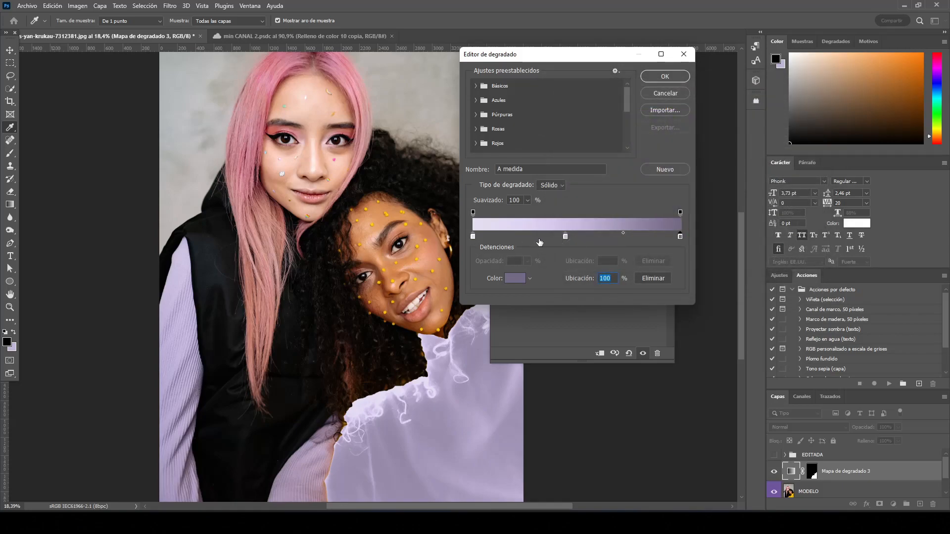
Change the middle stop to the darker purple 65567d sampled from the sleeve and apply the edited gradient.
double_click(566, 237)
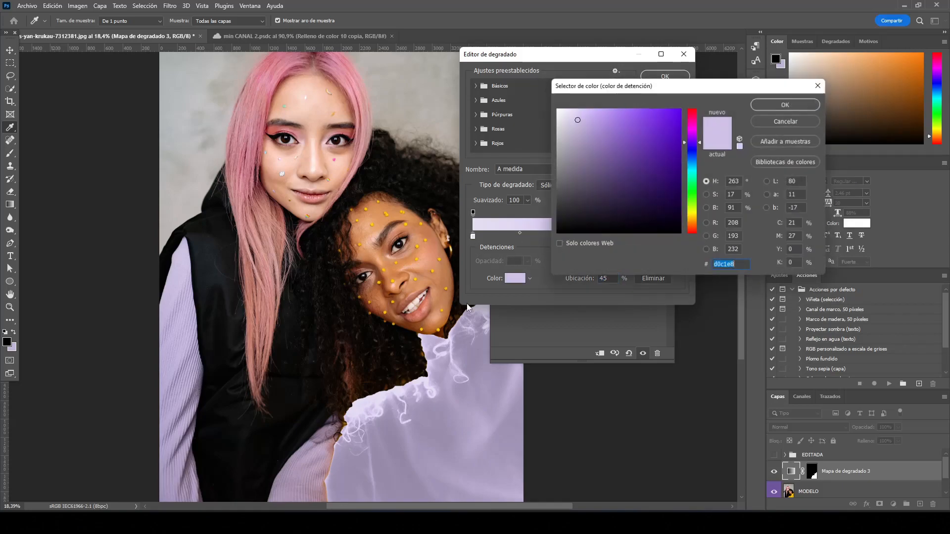
click(192, 370)
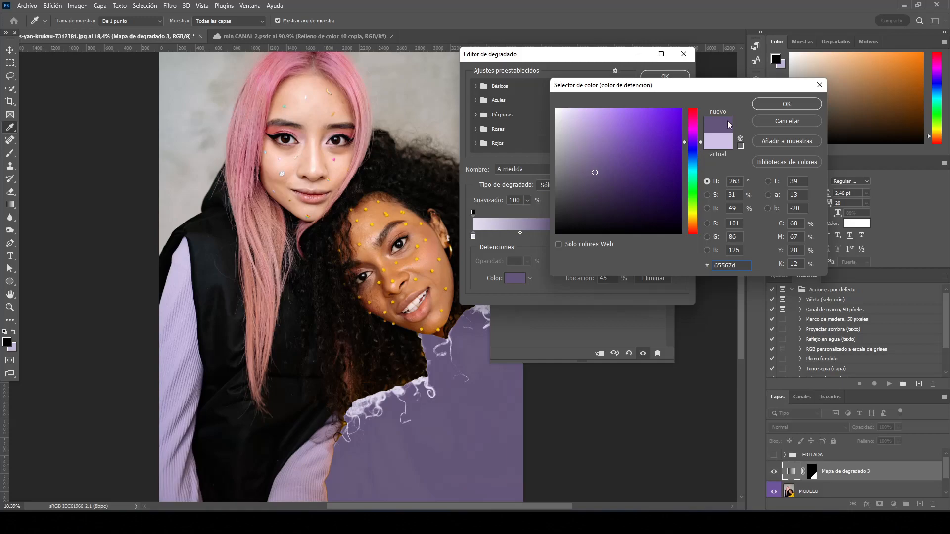
click(761, 106)
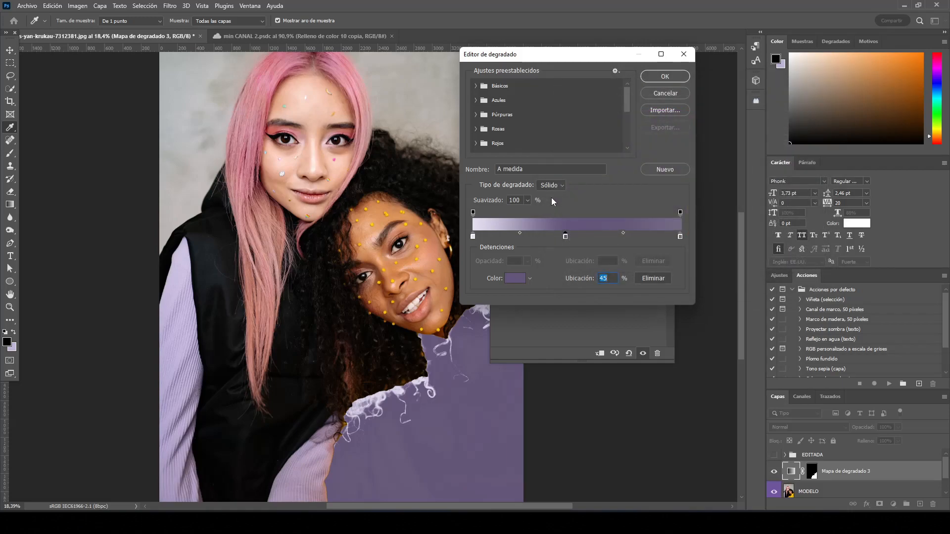
click(655, 78)
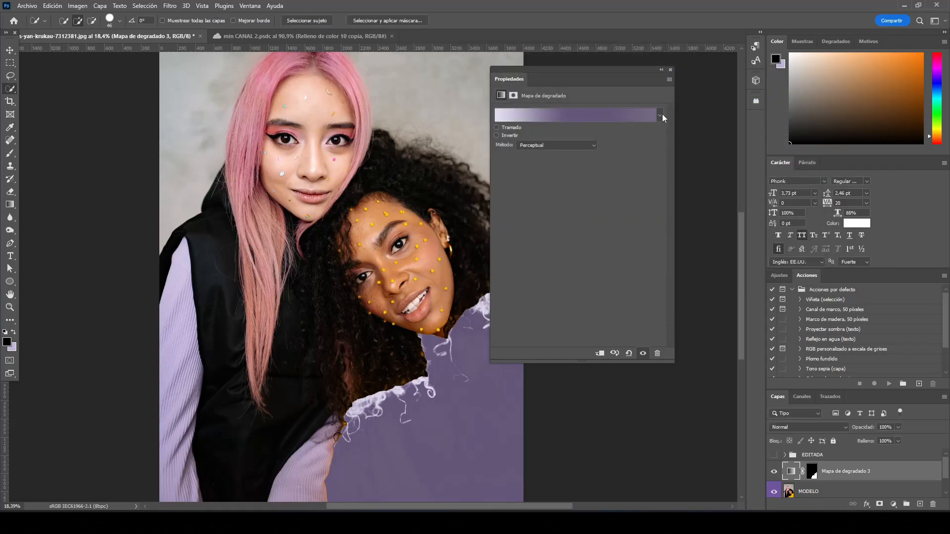
click(671, 70)
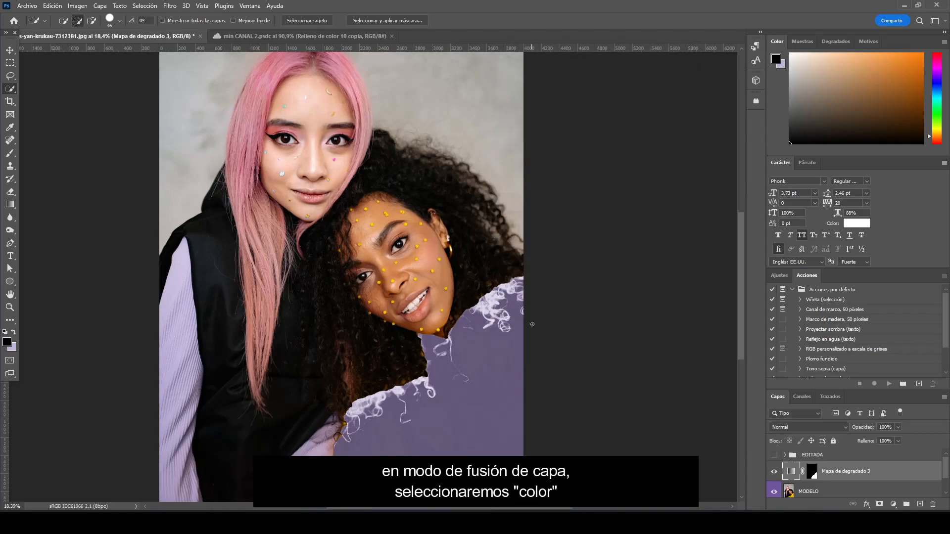
Set the gradient map layer's blend mode to Color.
click(797, 429)
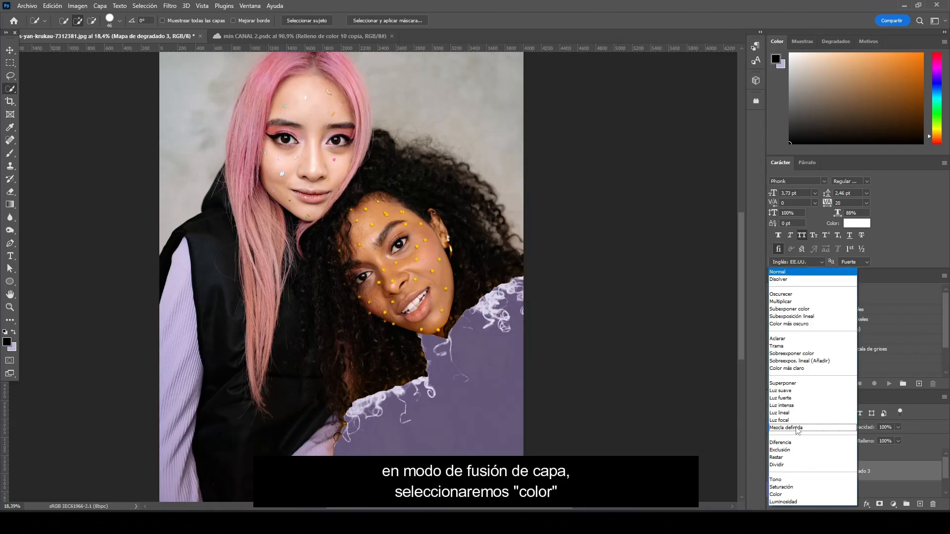
click(786, 494)
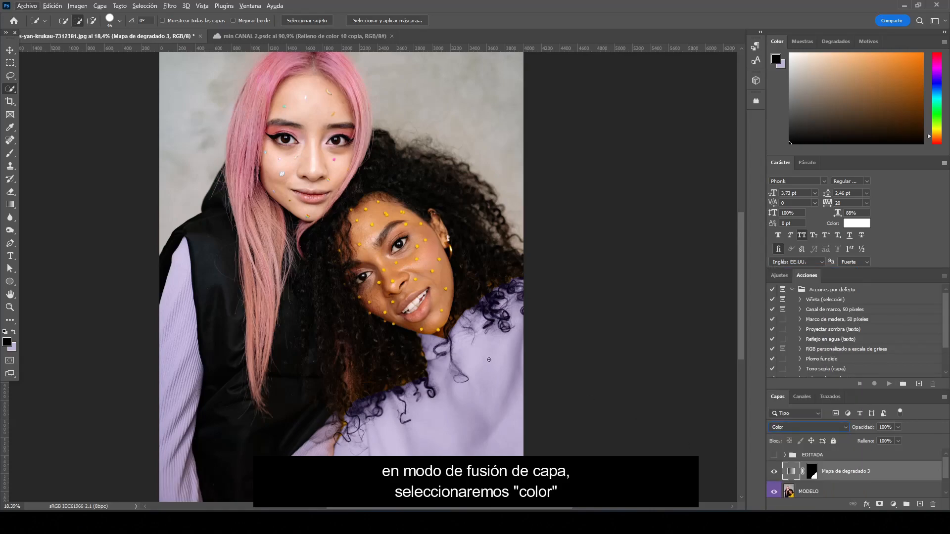
Paint white on the gradient map's layer mask with the Brush tool along the yellow-tinged curls between the neck and shoulder.
click(10, 153)
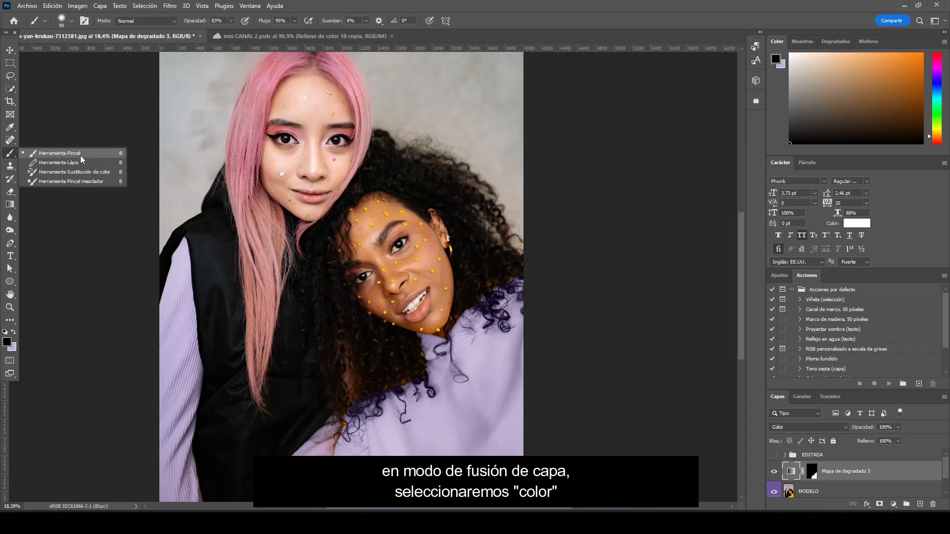
click(98, 157)
scroll(544, 346, up, 8)
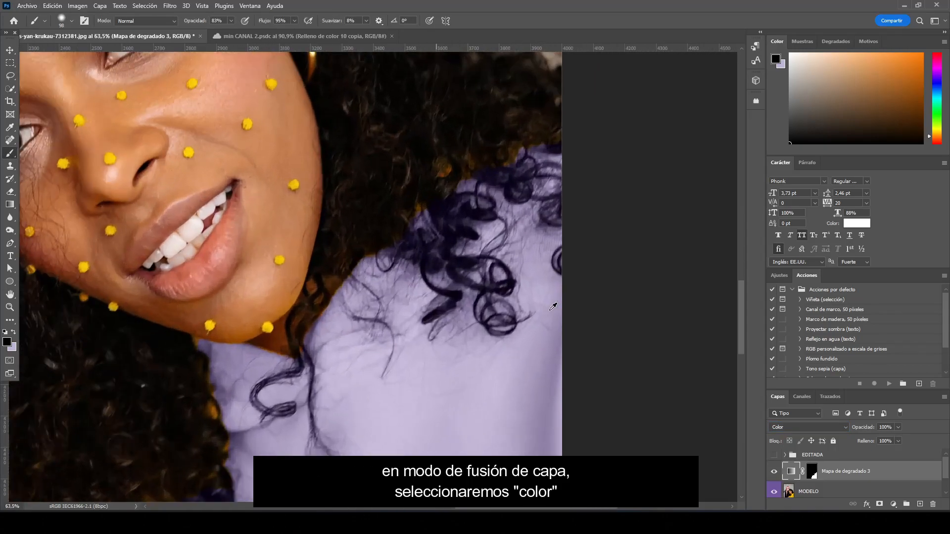
click(812, 473)
key(x)
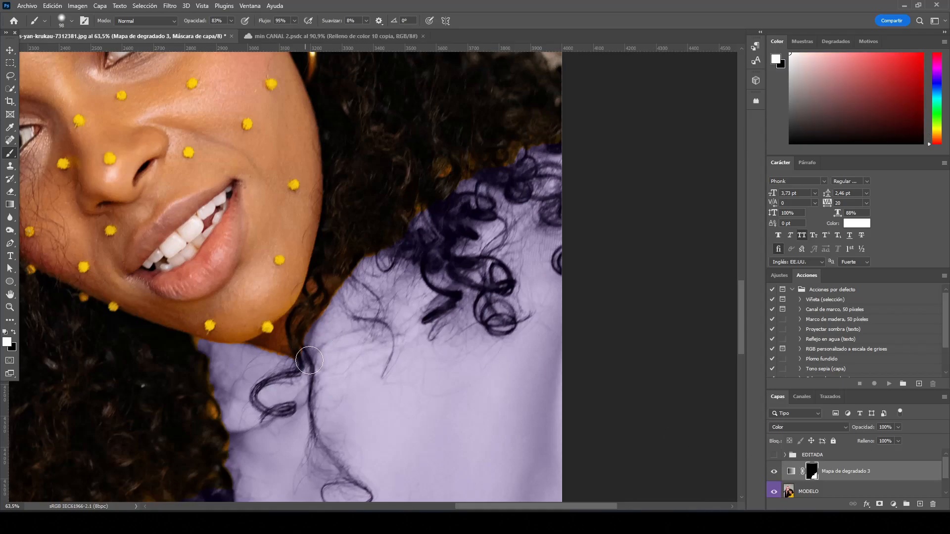
scroll(308, 358, up, 3)
mouse_move(308, 358)
mouse_down()
mouse_move(385, 236)
mouse_move(458, 195)
mouse_move(468, 165)
mouse_up()
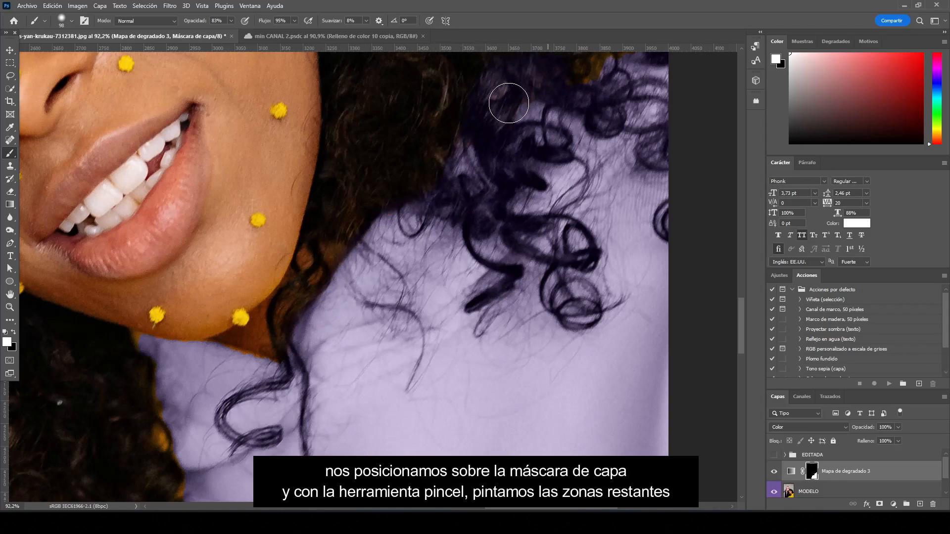
Paint white on the mask over the remaining yellow at the outer shoulder and along the collar edge beneath the chin.
scroll(555, 172, down, 3)
scroll(555, 173, up, 2)
mouse_move(555, 172)
mouse_down()
mouse_move(635, 103)
mouse_move(628, 127)
mouse_up()
scroll(311, 361, up, 3)
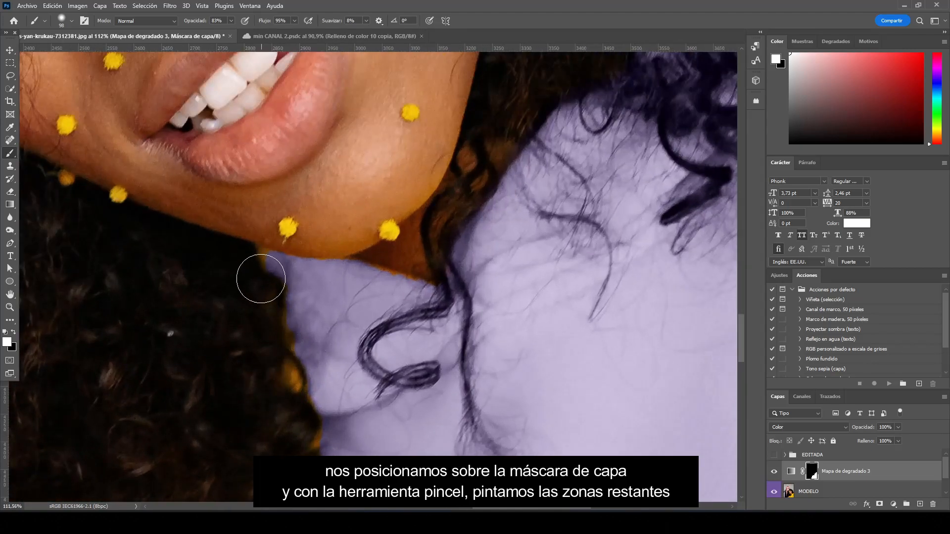
mouse_move(259, 271)
mouse_down()
mouse_move(346, 284)
mouse_move(426, 308)
mouse_up()
scroll(426, 308, down, 5)
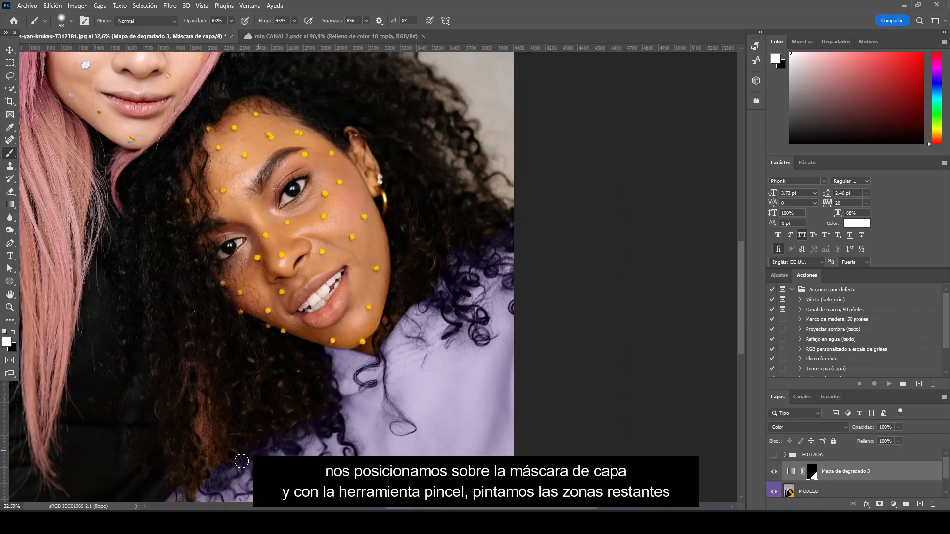
scroll(195, 494, down, 3)
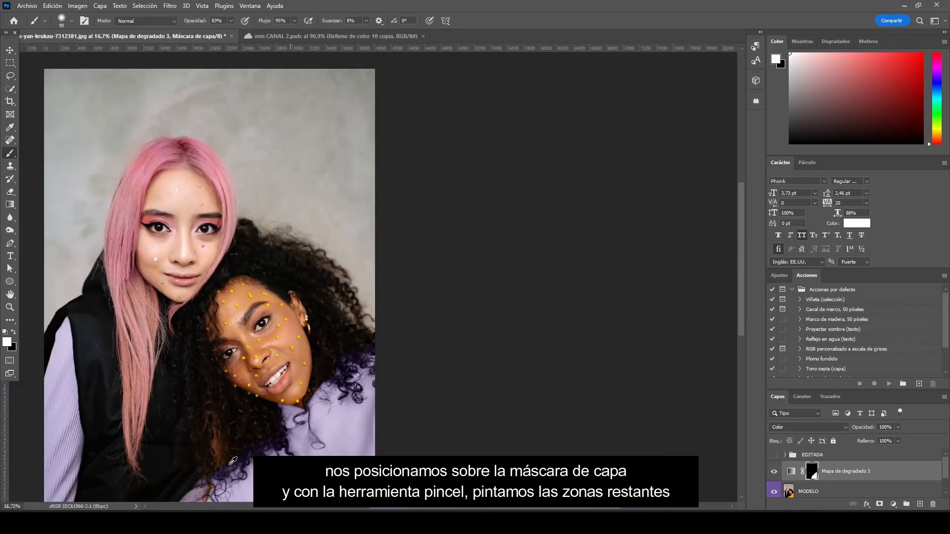
Enlarge the brush, paint the mask over the yellow-tinged curls hanging onto the sweater's front, and lower the brush opacity to 48%.
scroll(227, 462, up, 2)
right_click(391, 331)
click(444, 411)
key(Return)
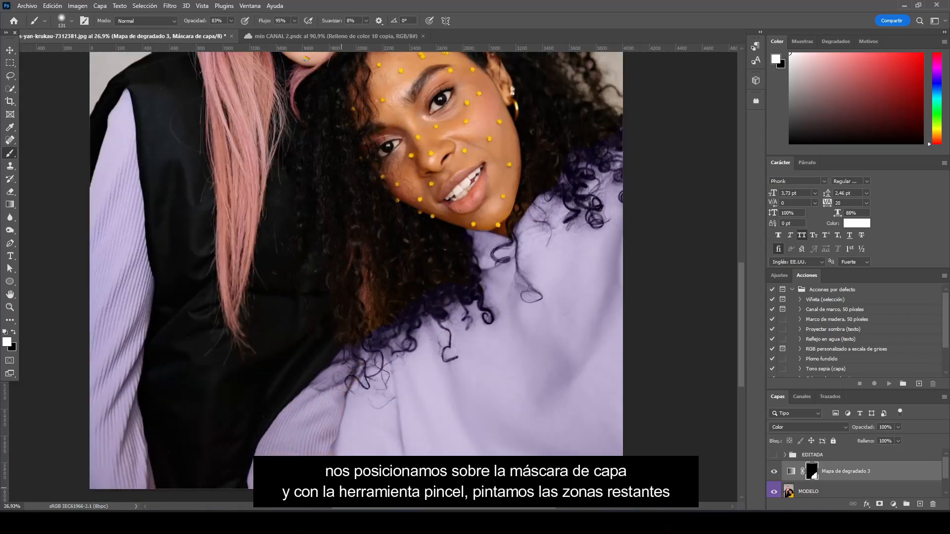
scroll(362, 359, down, 3)
scroll(455, 329, up, 3)
right_click(455, 329)
click(516, 348)
key(Return)
key(4)
key(8)
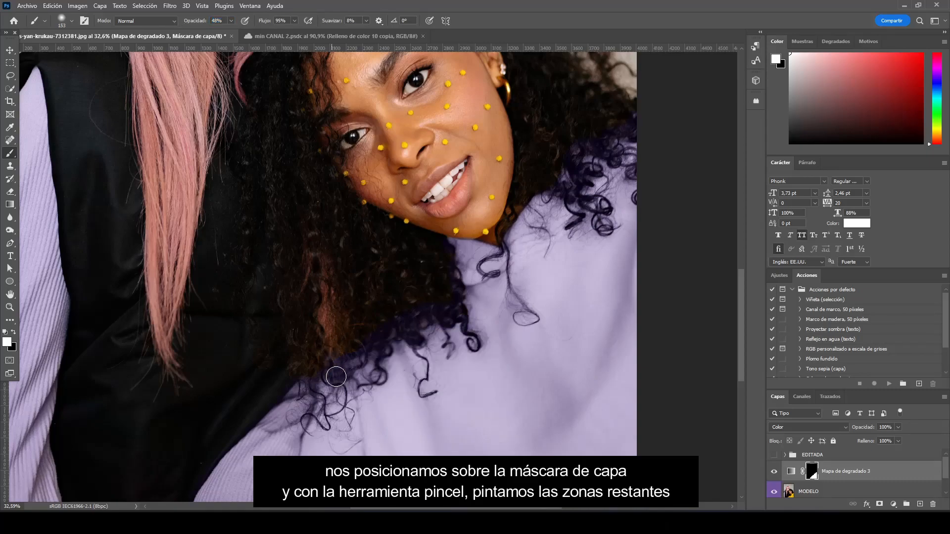
Enlarge the brush to 197 px and paint black on the mask around the curls hanging over the sweater's front.
key(x)
right_click(408, 306)
drag(502, 342, 506, 341)
drag(470, 361, 461, 364)
key(Return)
mouse_move(389, 349)
mouse_down()
mouse_move(322, 419)
mouse_move(426, 366)
mouse_up()
Set the brush flow to 65% and opacity to 100%, and repaint the yellow sweater patches around the curls with white on the mask.
click(14, 333)
key(shift+6)
key(shift+5)
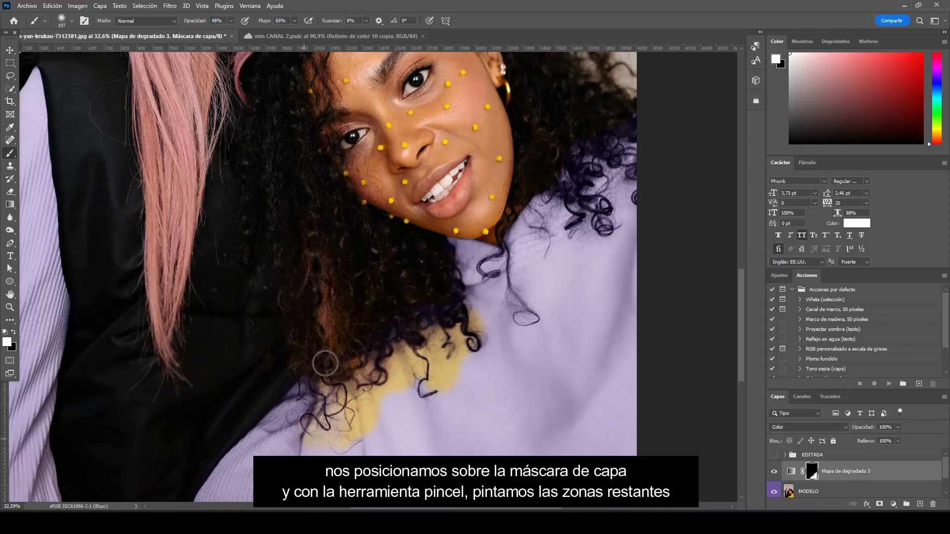
key(x)
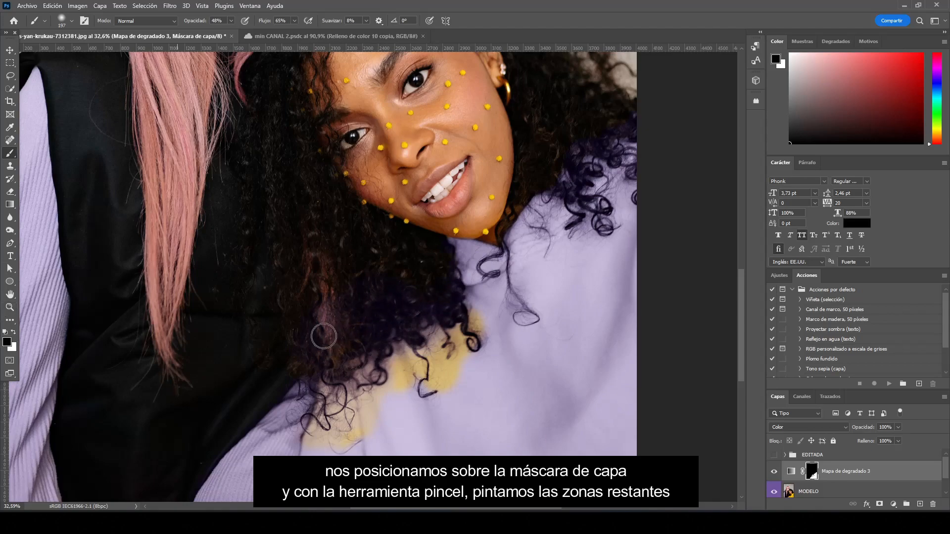
key(0)
drag(367, 407, 372, 437)
click(14, 334)
mouse_move(363, 369)
mouse_down()
mouse_move(343, 445)
mouse_move(420, 334)
mouse_move(456, 349)
mouse_move(475, 380)
mouse_up()
scroll(559, 302, down, 1)
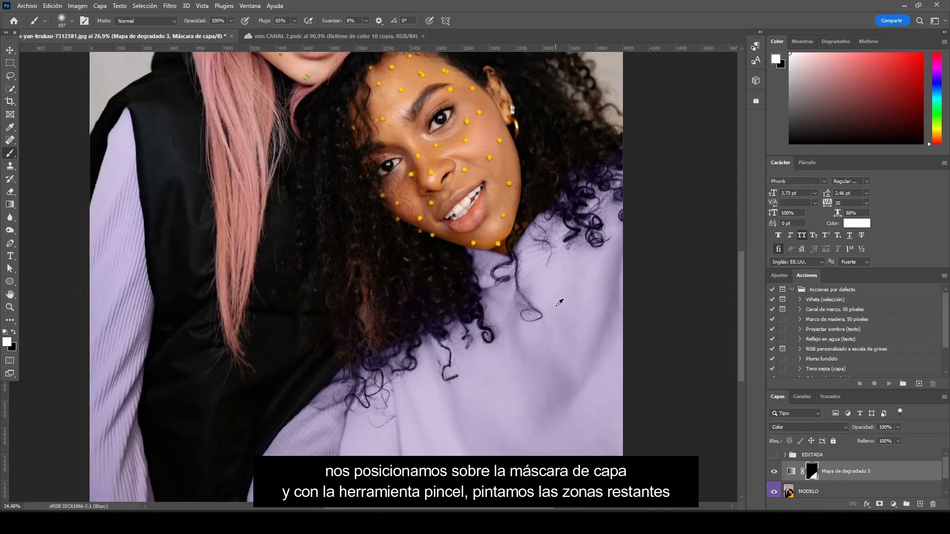
Hide and show the gradient map layer to compare the sweater before and after recolouring.
scroll(559, 302, down, 2)
click(774, 471)
click(774, 472)
scroll(396, 277, up, 3)
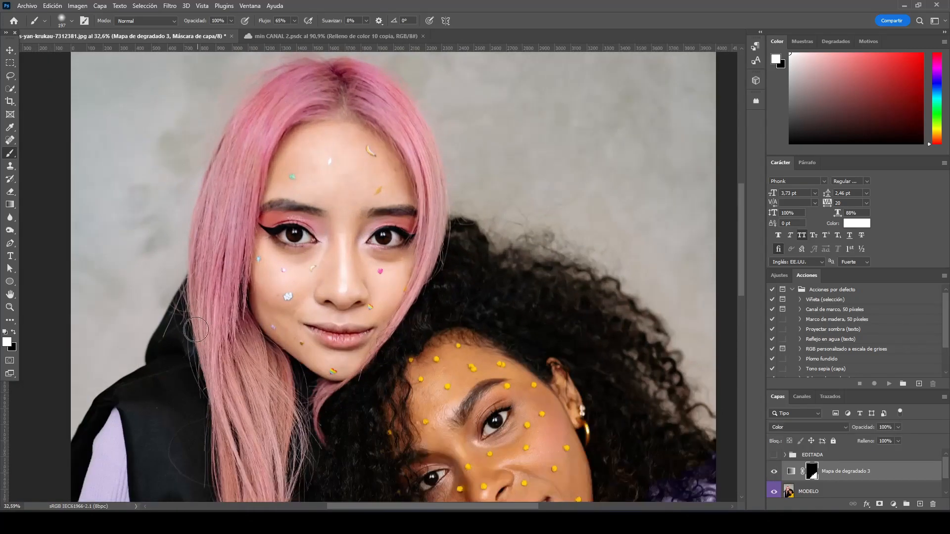
Set the brush opacity to 50% and paint white on the mask over the lower lengths of the pink hair.
scroll(232, 346, down, 3)
drag(196, 22, 183, 22)
drag(208, 150, 248, 437)
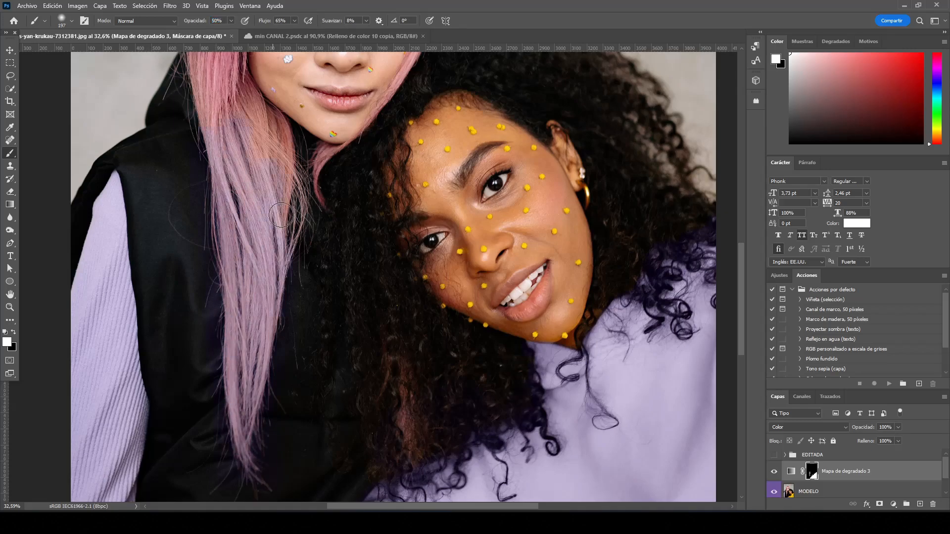
scroll(272, 230, up, 3)
scroll(272, 230, down, 1)
drag(223, 204, 273, 234)
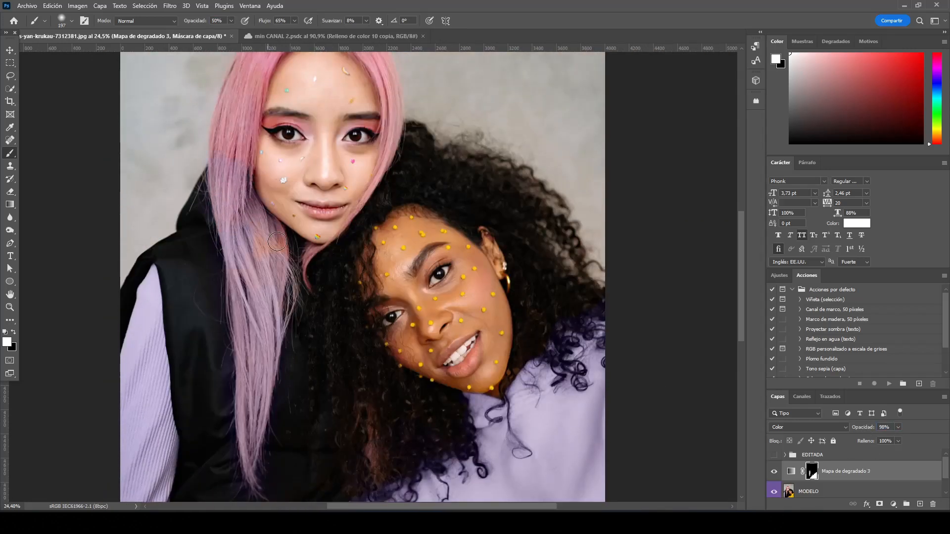
Set the brush flow to 54% and opacity to 67%, and extend the mask painting up the pink hair beside the face.
drag(266, 21, 261, 21)
drag(195, 21, 201, 20)
drag(240, 146, 249, 103)
scroll(252, 208, up, 1)
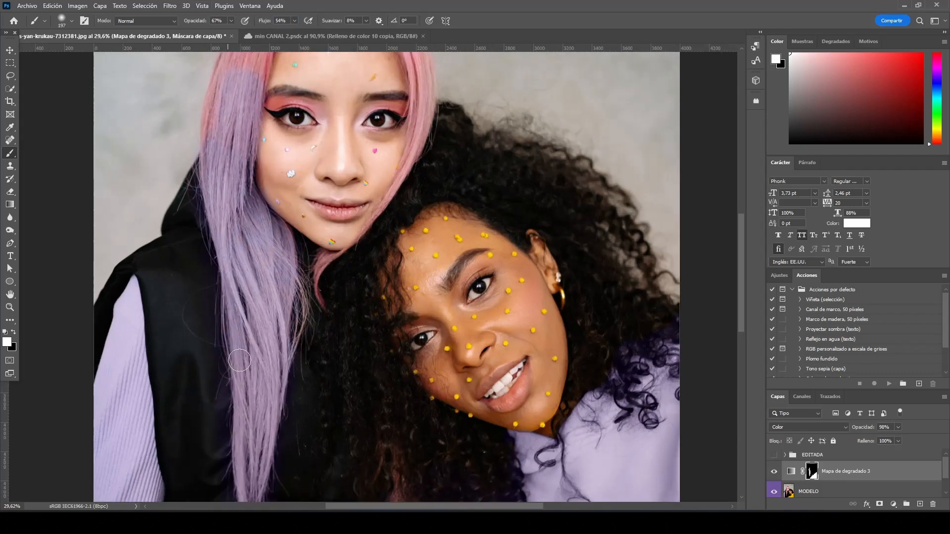
Paint the mask over the pink strands on the other side of the face, beside the curly hair.
scroll(280, 324, down, 2)
scroll(280, 324, up, 3)
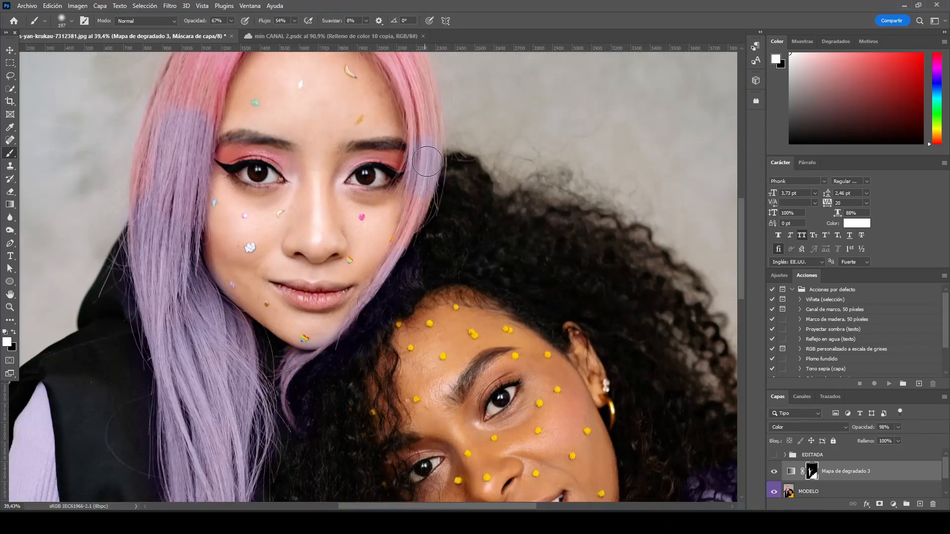
key(x)
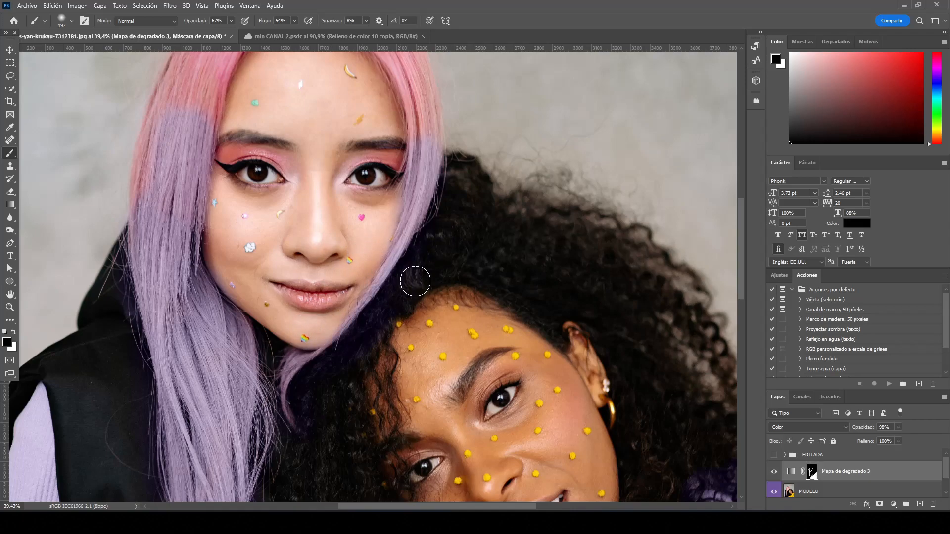
key(x)
Paint white on the mask over the remaining pink hair at the temples and across the crown.
scroll(315, 386, up, 5)
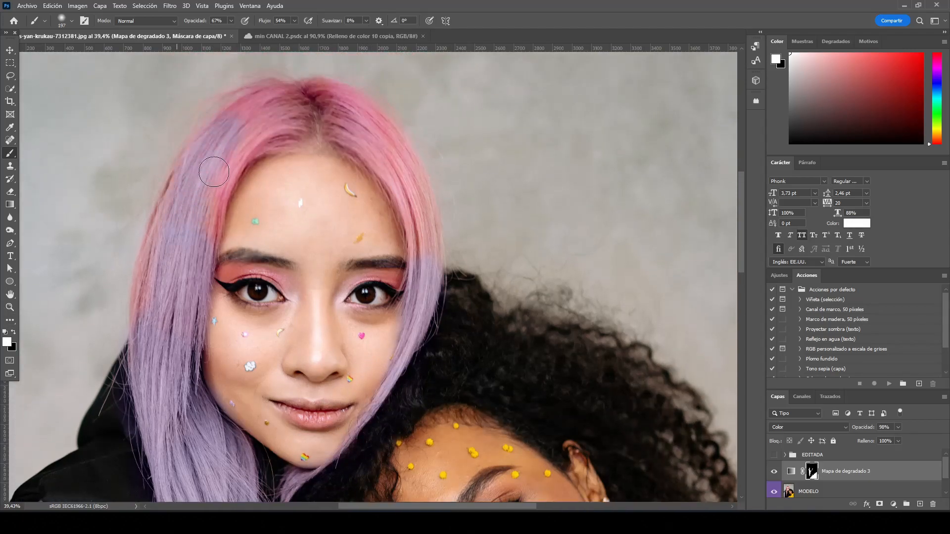
mouse_move(164, 234)
mouse_down()
mouse_move(252, 106)
mouse_move(264, 137)
mouse_move(220, 157)
mouse_move(244, 135)
mouse_move(145, 349)
mouse_up()
scroll(168, 233, up, 2)
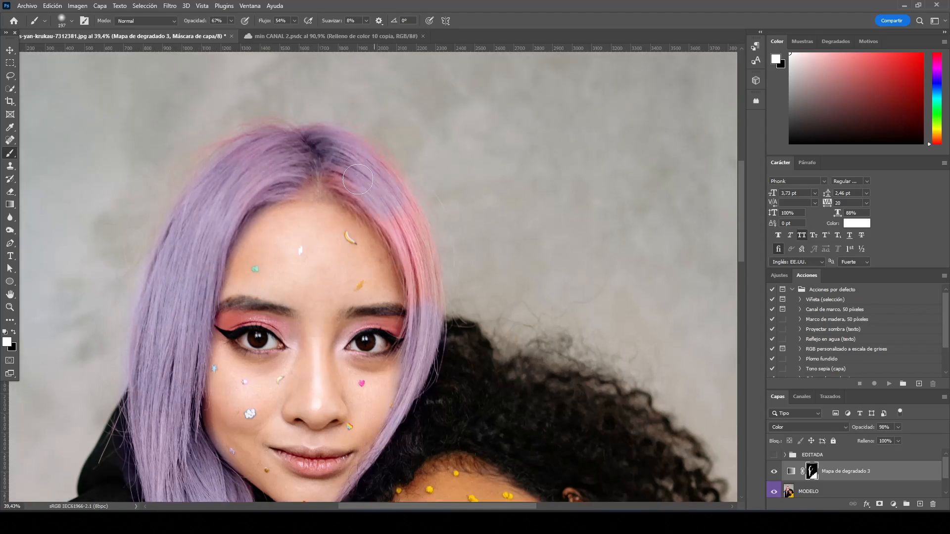
mouse_move(259, 153)
mouse_down()
mouse_move(220, 217)
mouse_move(253, 158)
mouse_move(215, 183)
mouse_move(343, 192)
mouse_move(360, 161)
mouse_move(410, 244)
mouse_up()
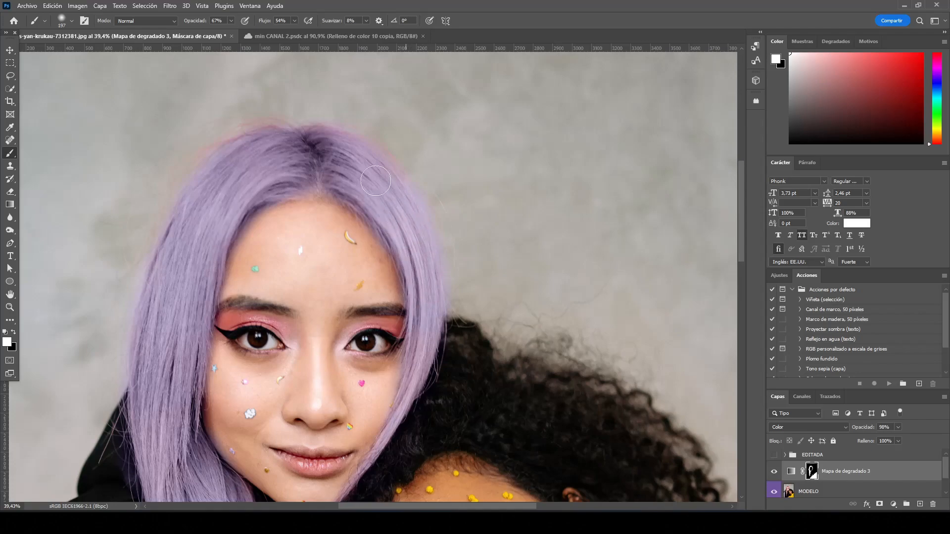
key(ctrl+0)
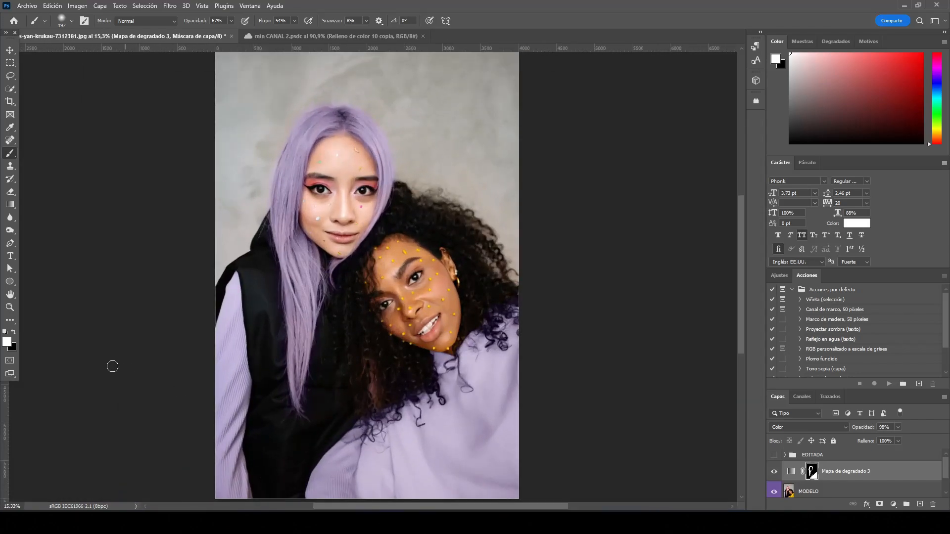
Hide and show the gradient map layer to compare the recoloured hair and sweater with the original photo.
key(x)
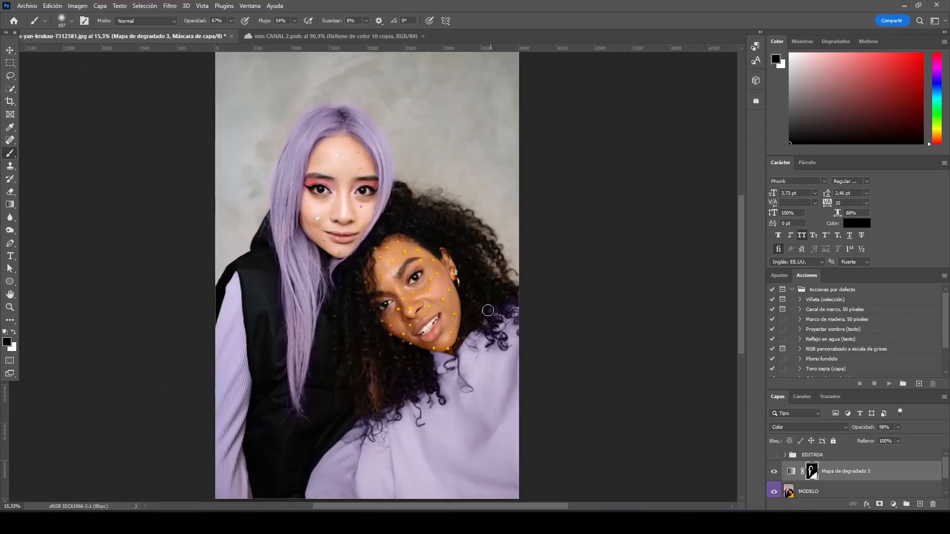
key(ctrl+0)
key(v)
click(774, 472)
click(774, 472)
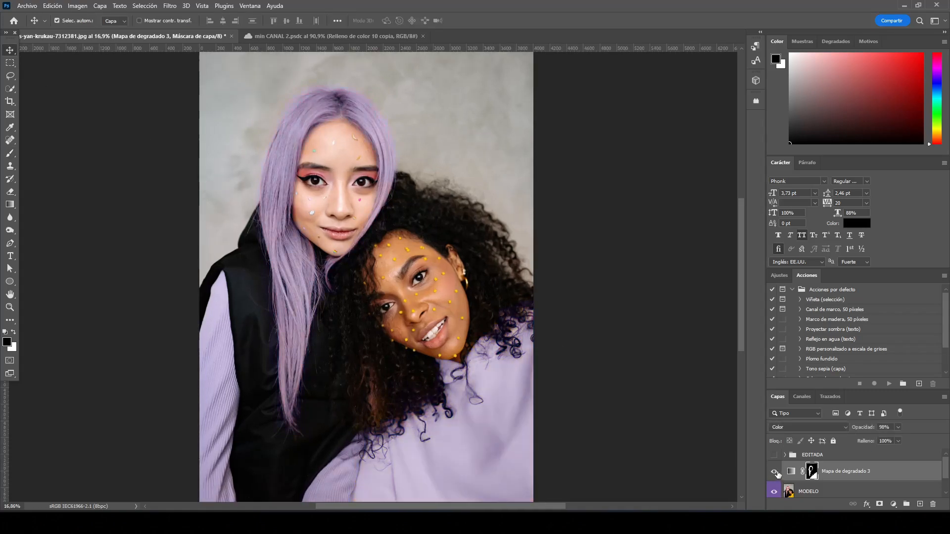